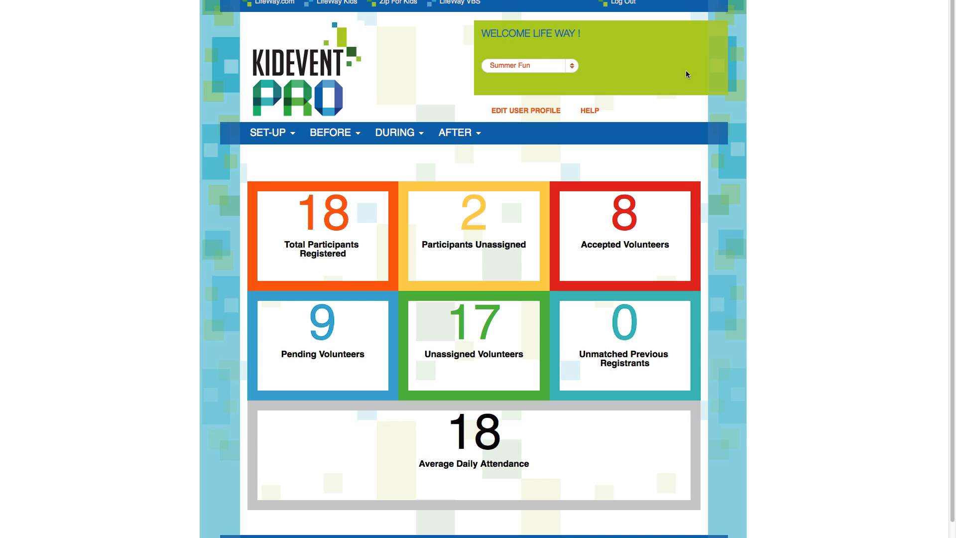
# Add a new user in the Admin area's User Management, entering the suggested support e-mail address, and save the entry
pyautogui.click(286, 134)
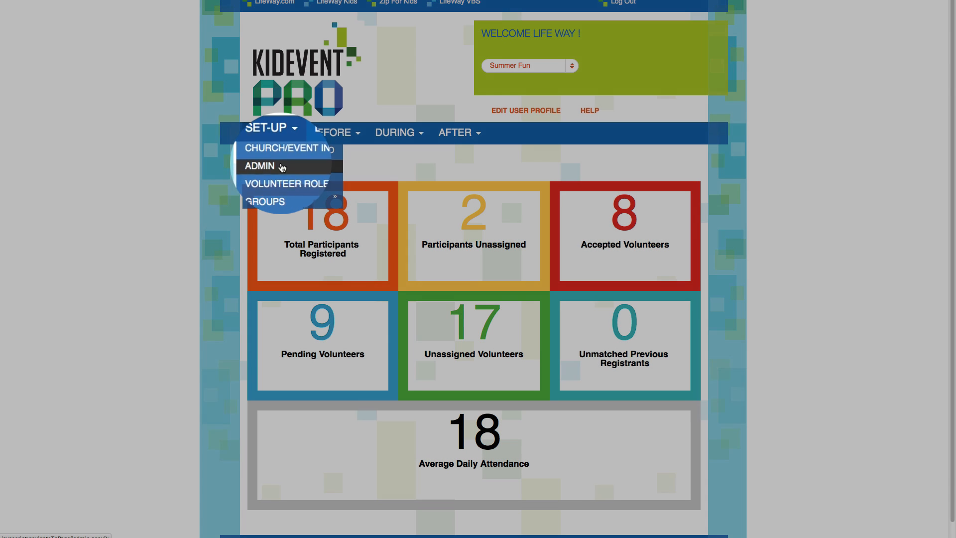
pyautogui.click(280, 168)
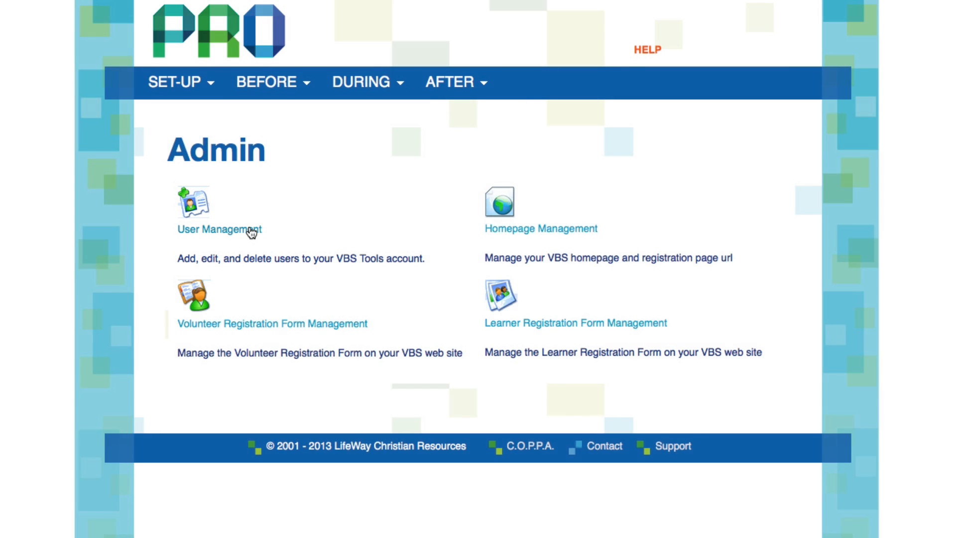
pyautogui.click(252, 231)
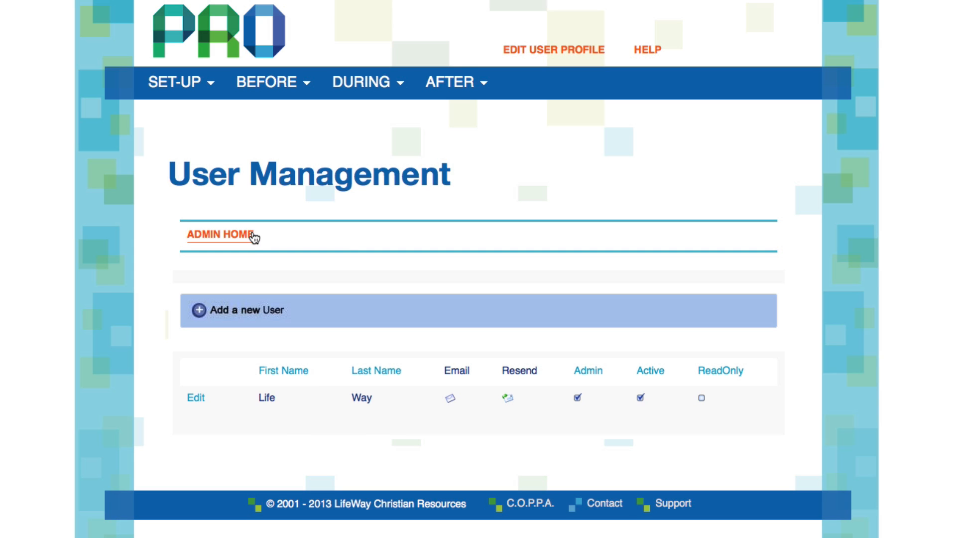
pyautogui.click(232, 311)
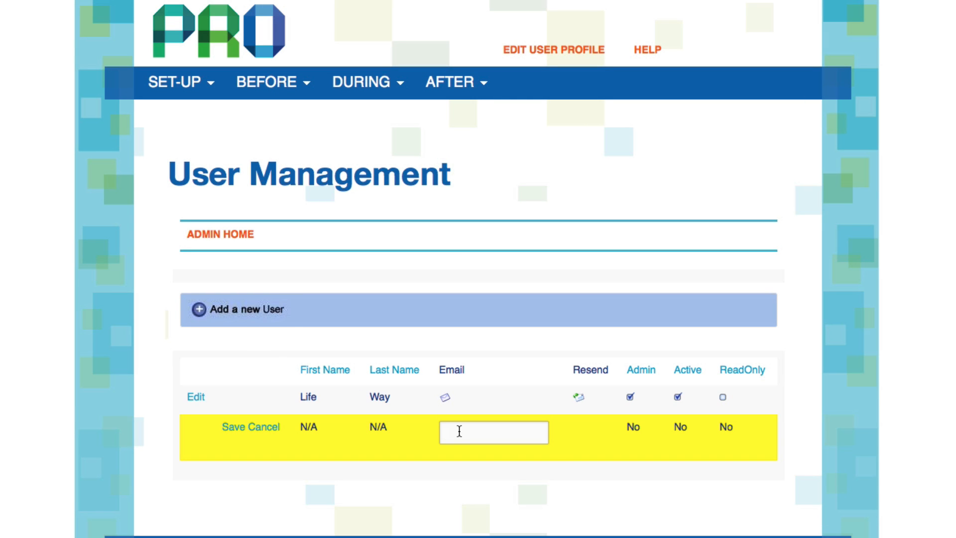
pyautogui.click(461, 431)
pyautogui.write('su')
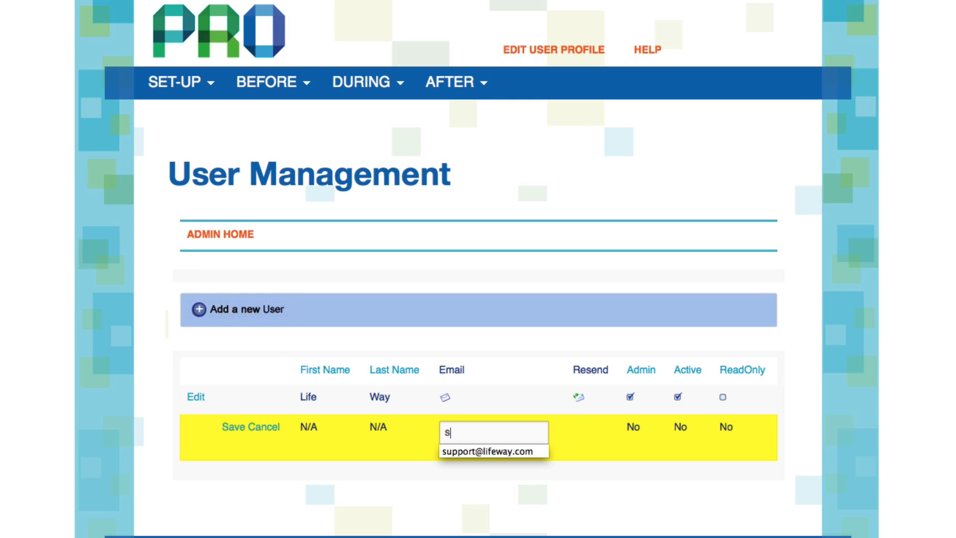
pyautogui.click(470, 451)
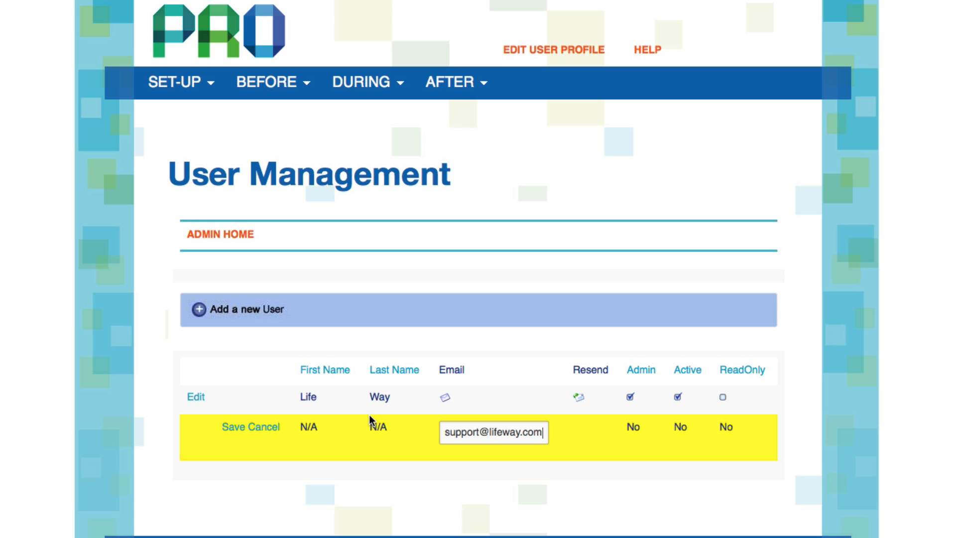
pyautogui.click(237, 426)
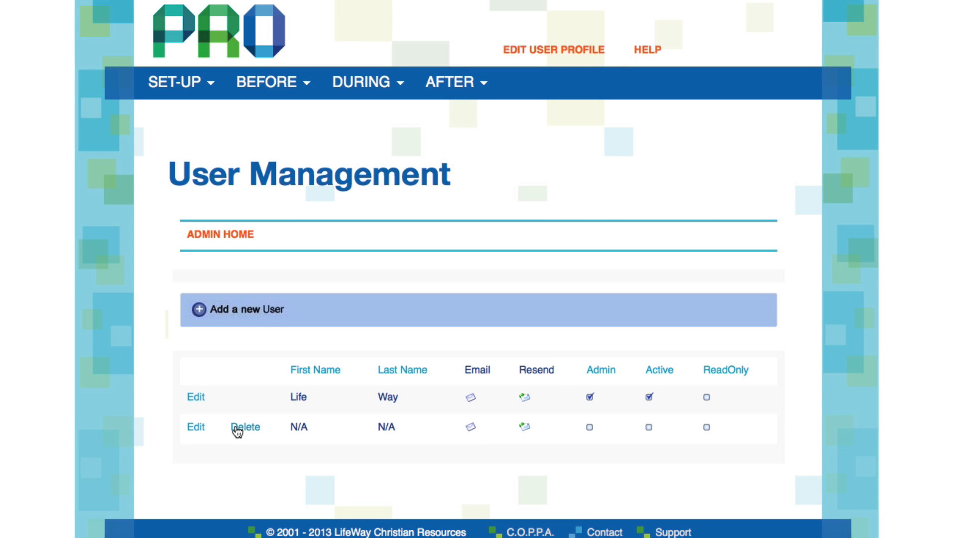
# Give the newly added user Admin and Active status and save the row
pyautogui.click(196, 427)
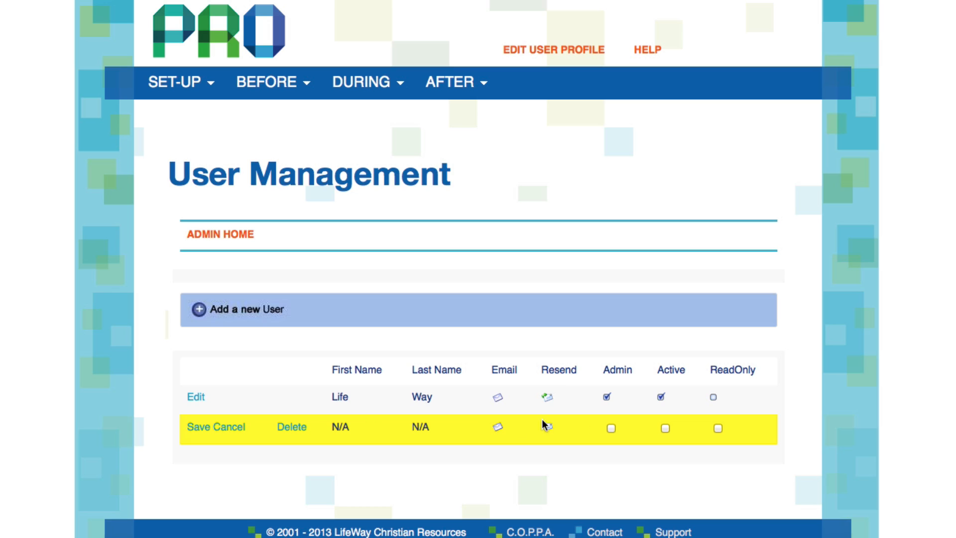
pyautogui.click(610, 428)
pyautogui.click(665, 428)
pyautogui.click(204, 429)
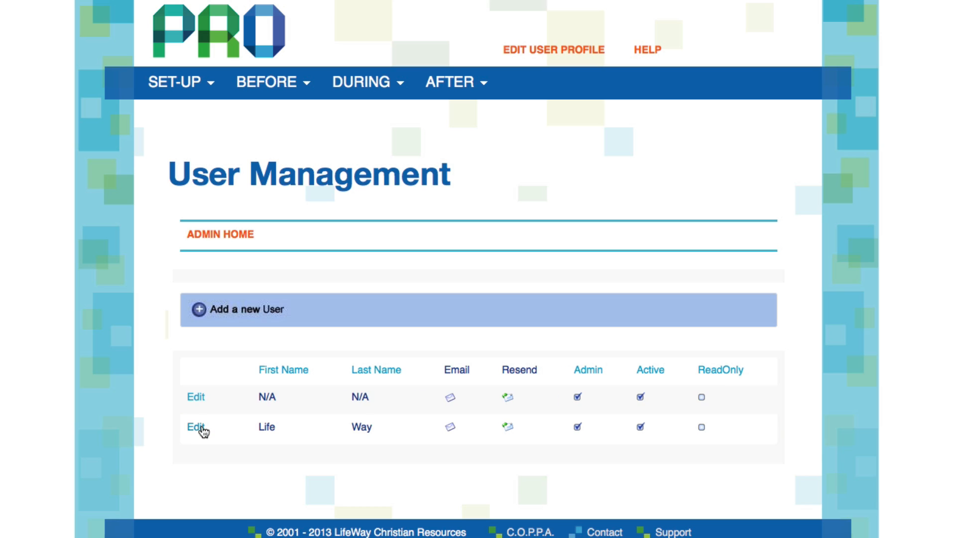
# Examine the Homepage Management settings for online registrations, greeting, confirmation email, registration URL and HTML code, and preview the page
pyautogui.click(224, 240)
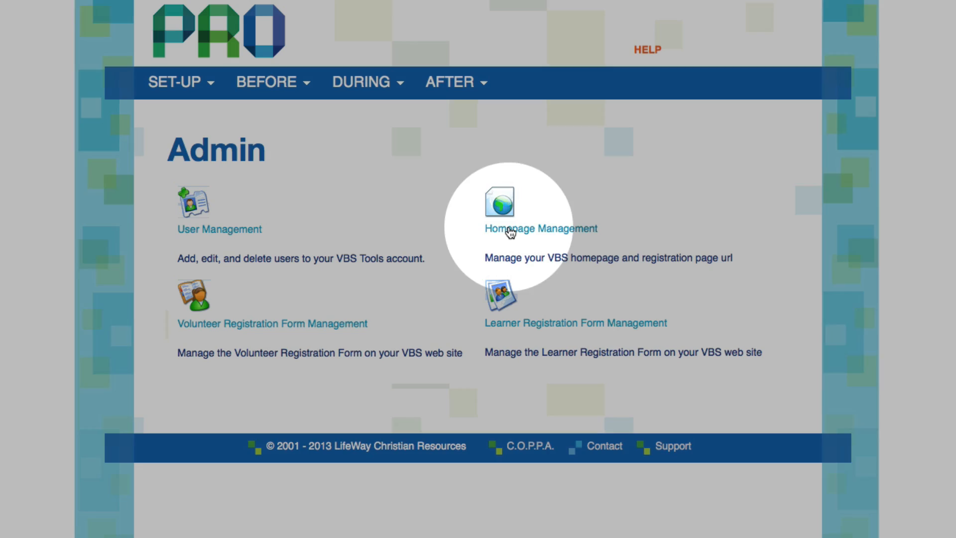
pyautogui.click(508, 229)
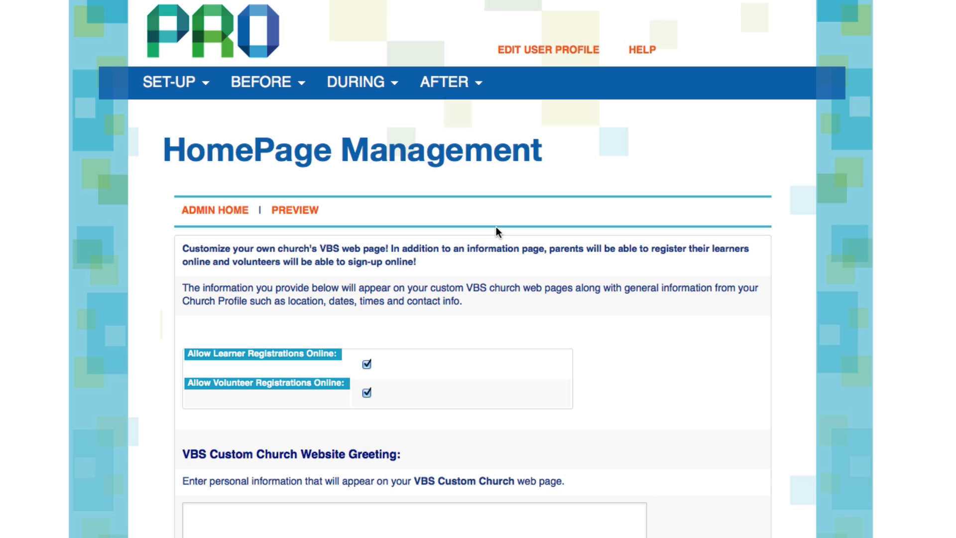
pyautogui.scroll(-4, 496, 227)
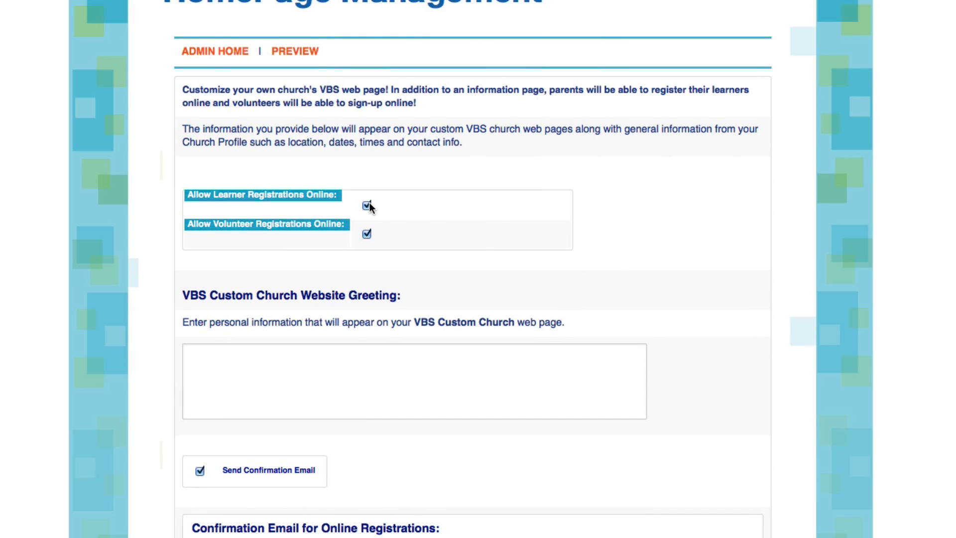
pyautogui.click(366, 233)
pyautogui.scroll(-2, 355, 374)
pyautogui.scroll(-5, 355, 374)
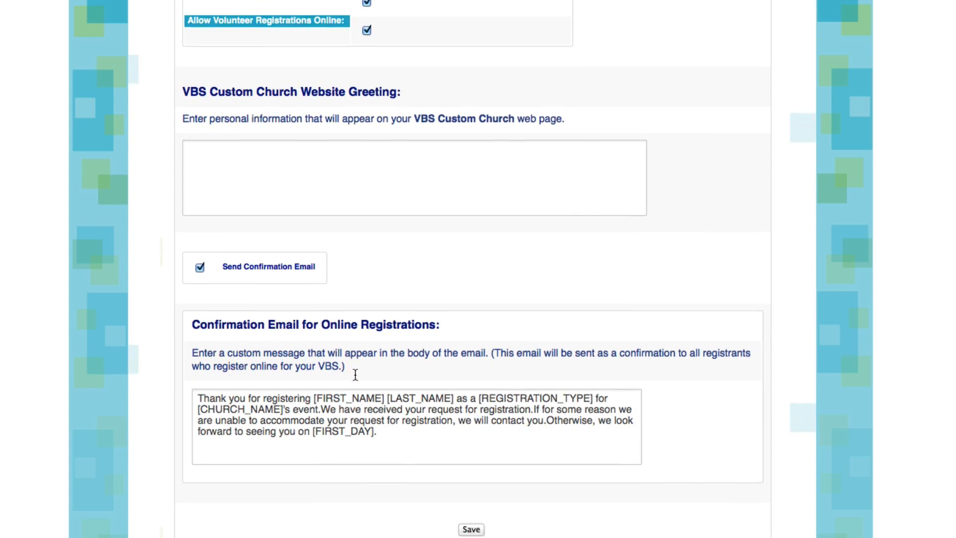
pyautogui.scroll(-2, 356, 375)
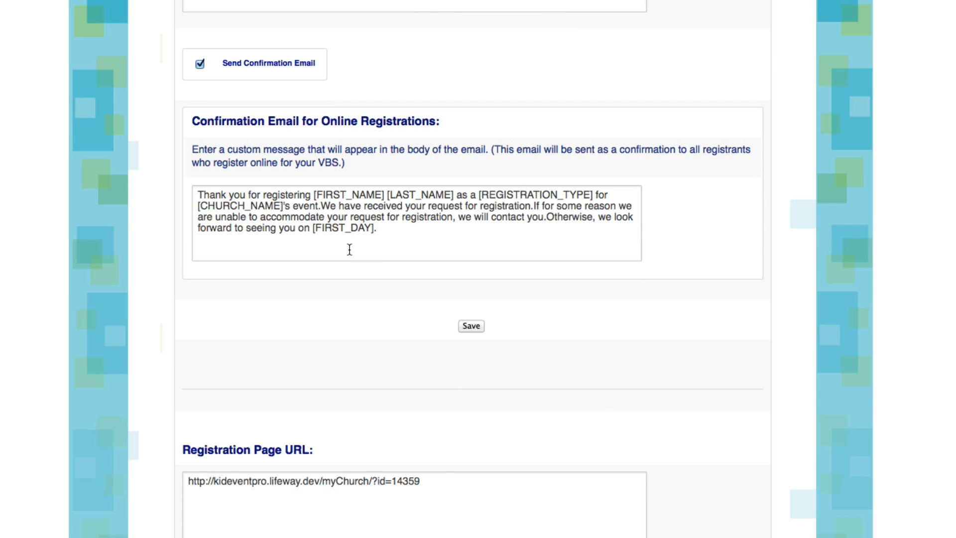
pyautogui.scroll(-5, 350, 249)
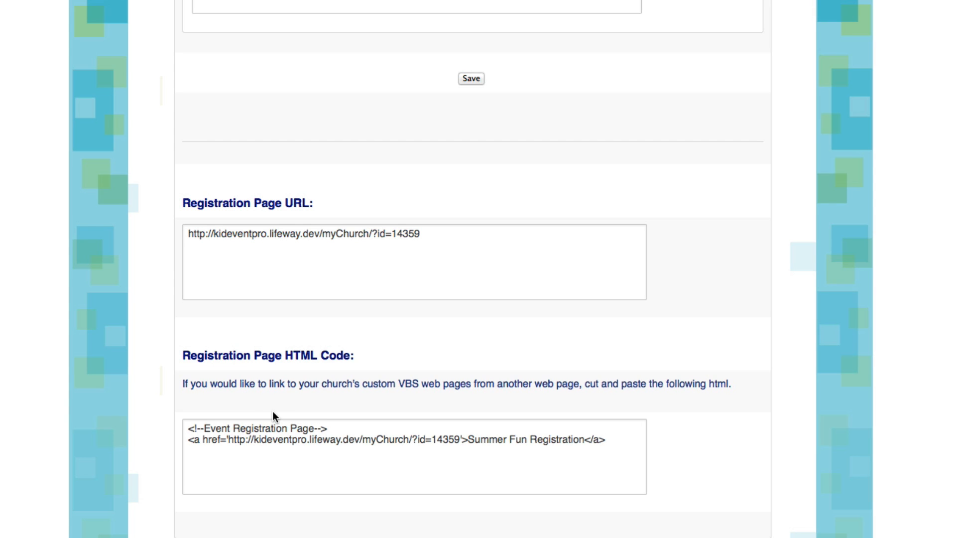
pyautogui.scroll(10, 273, 412)
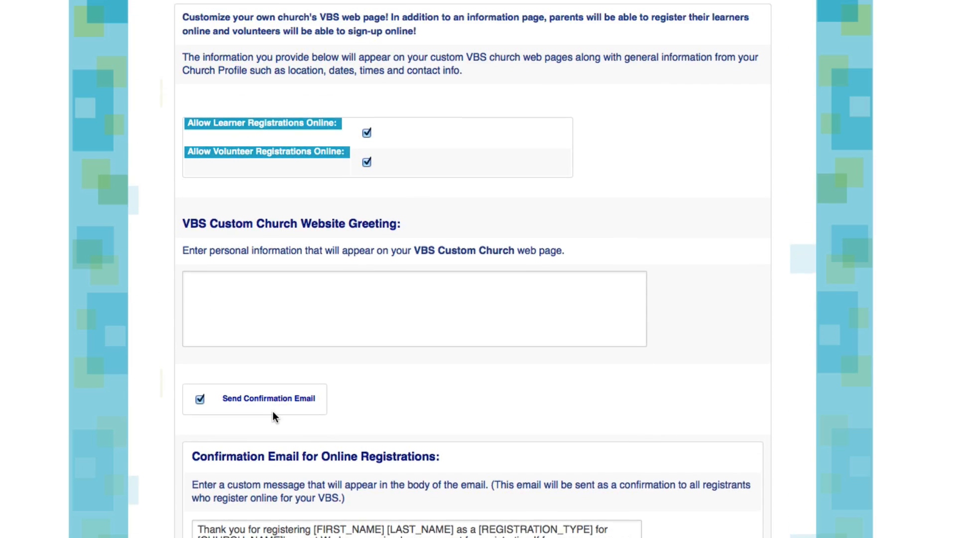
pyautogui.scroll(5, 273, 416)
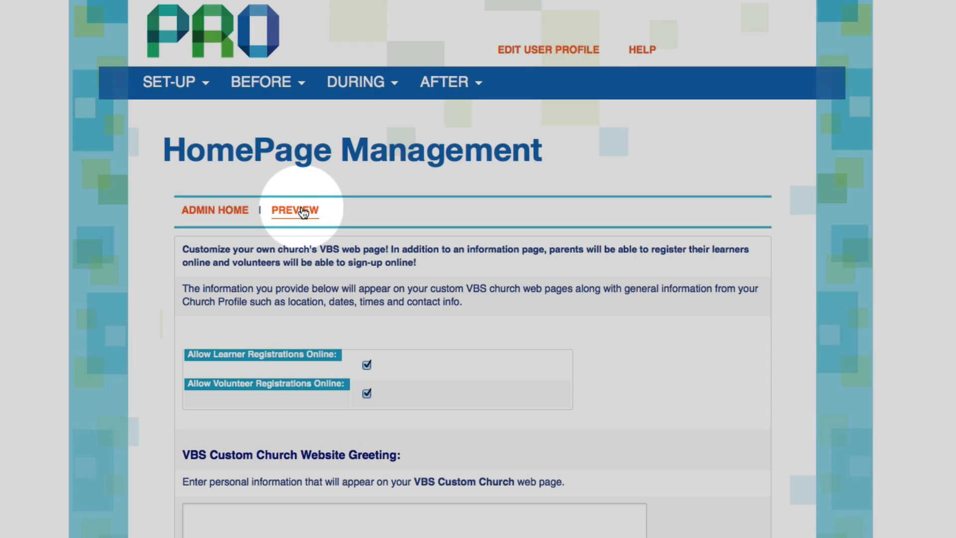
pyautogui.click(303, 211)
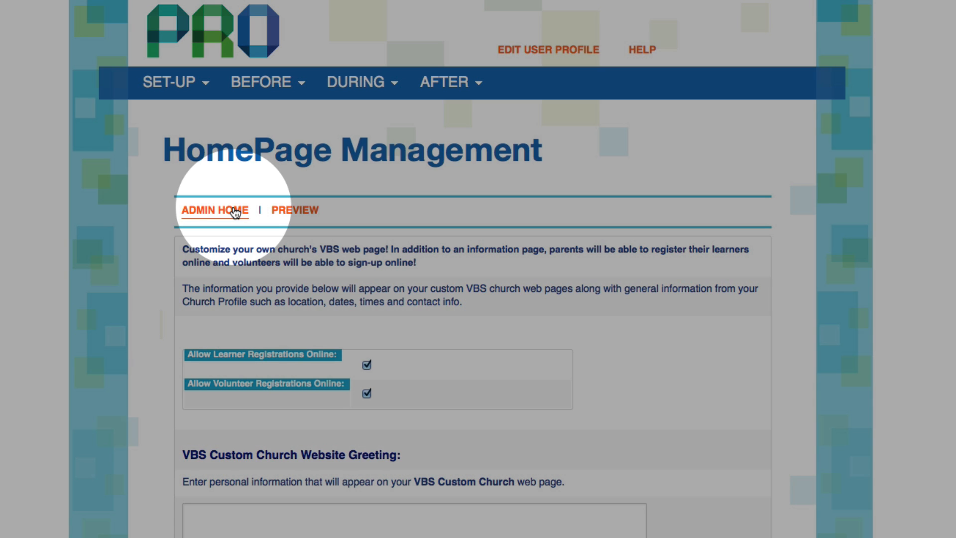
# Open the First Name standard field of the volunteer registration form for editing from the Admin area
pyautogui.click(234, 211)
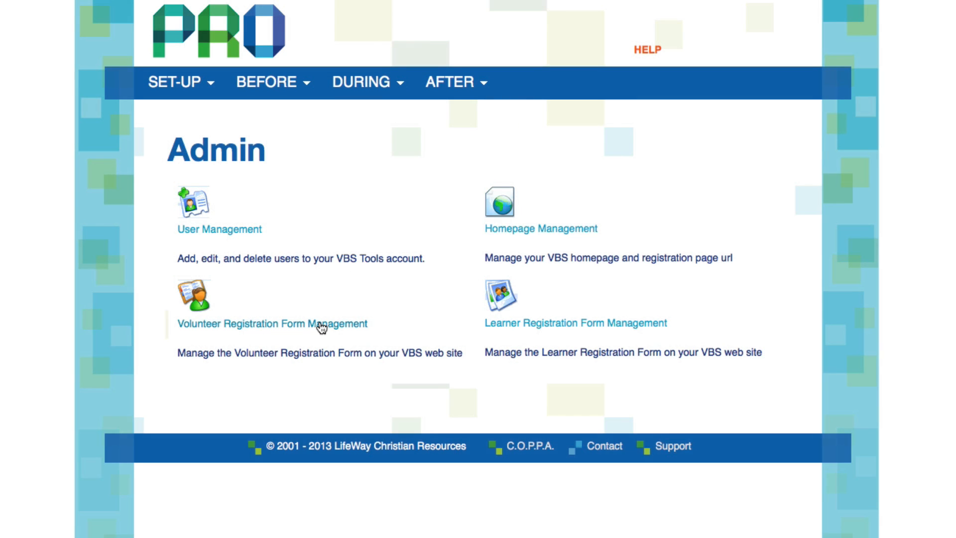
pyautogui.click(321, 324)
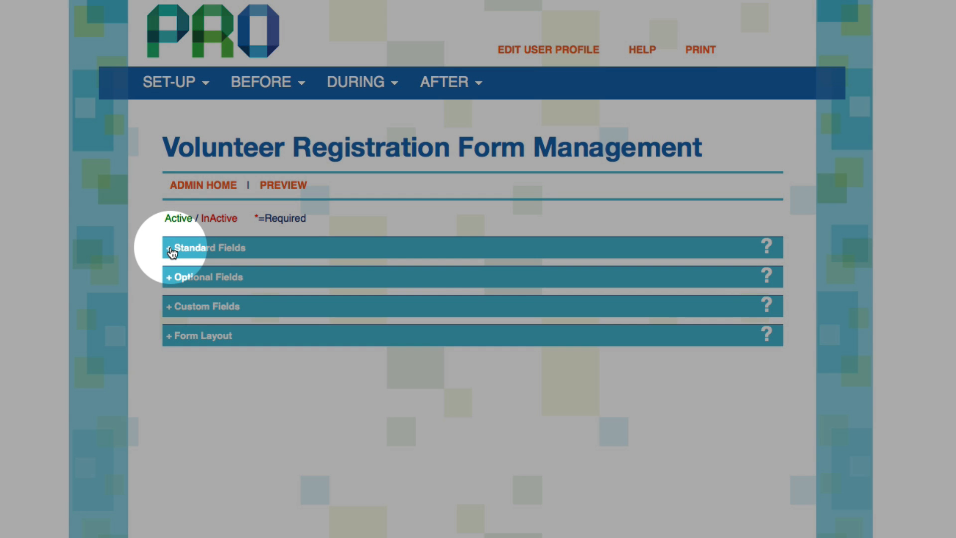
pyautogui.click(172, 249)
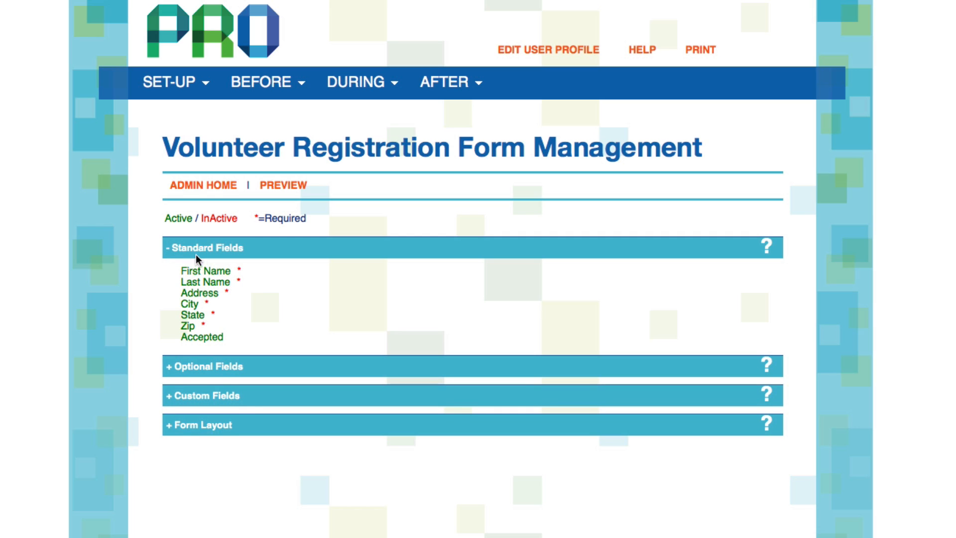
pyautogui.click(211, 272)
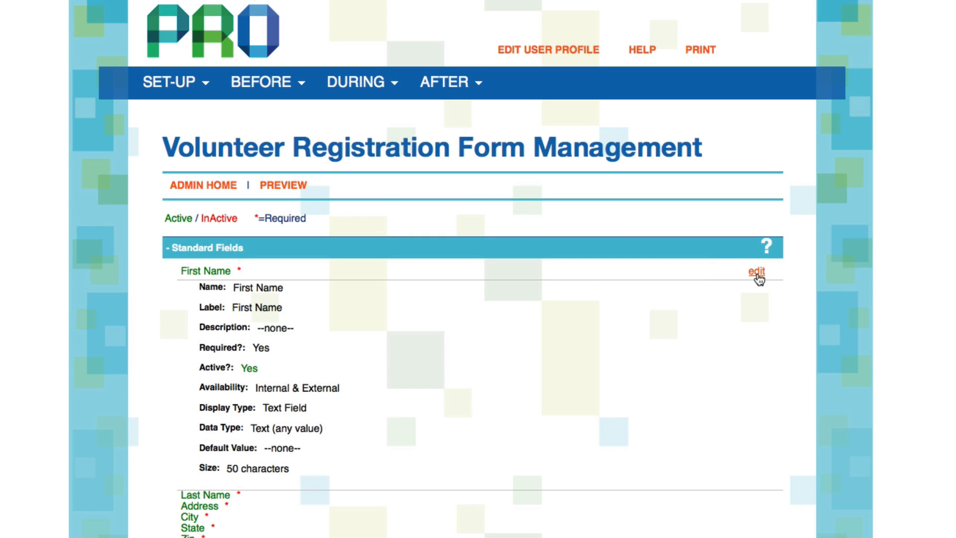
pyautogui.click(757, 273)
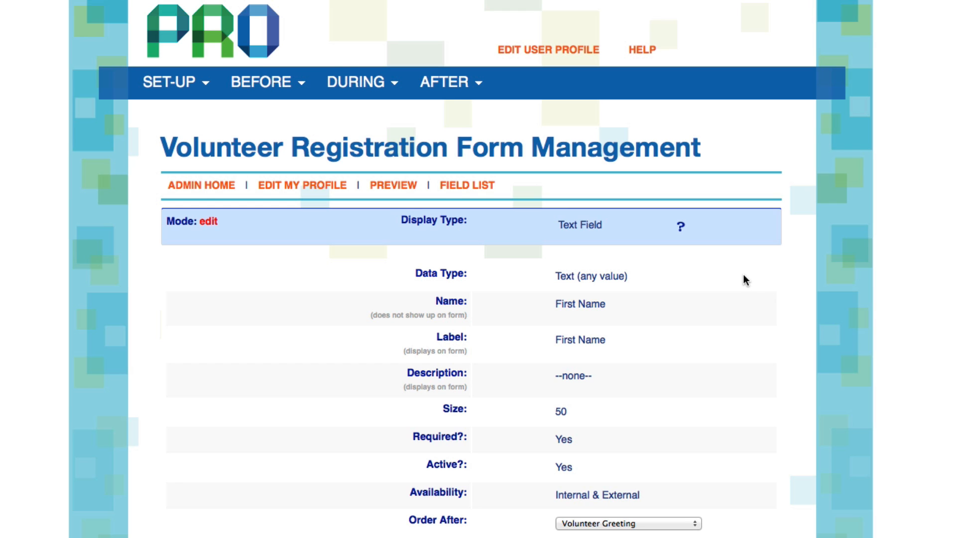
# Keep First Name ordered after Volunteer Greeting, save and return to the field list, and collapse the standard fields
pyautogui.scroll(-5, 708, 427)
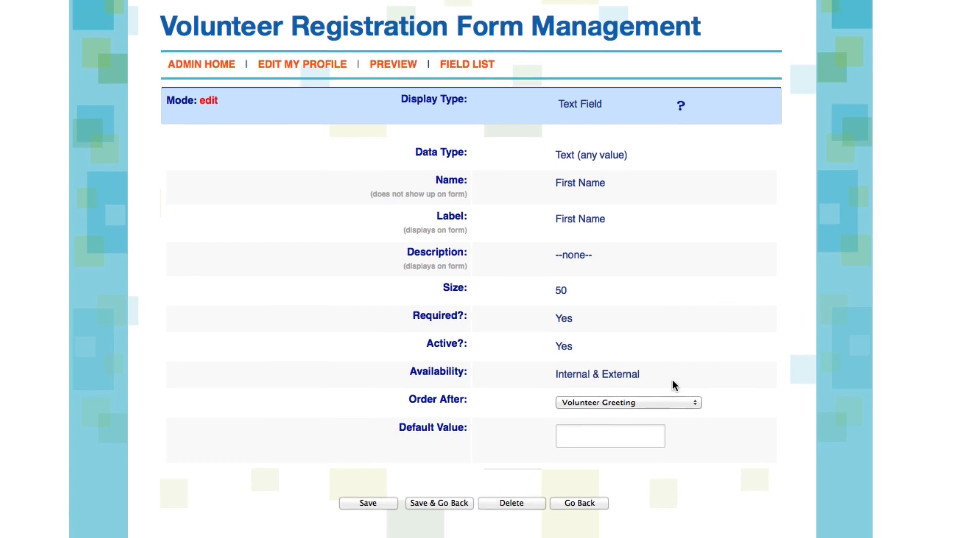
pyautogui.click(671, 376)
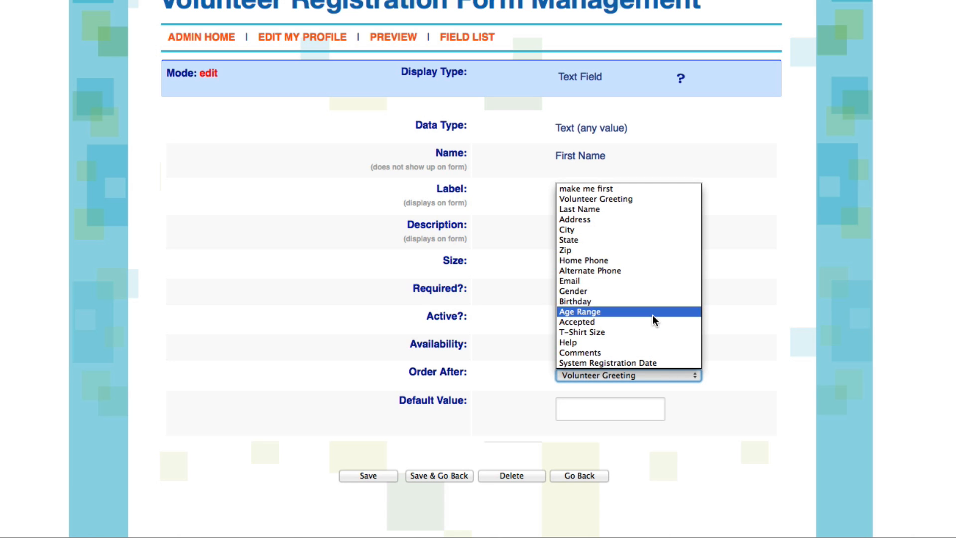
pyautogui.click(653, 376)
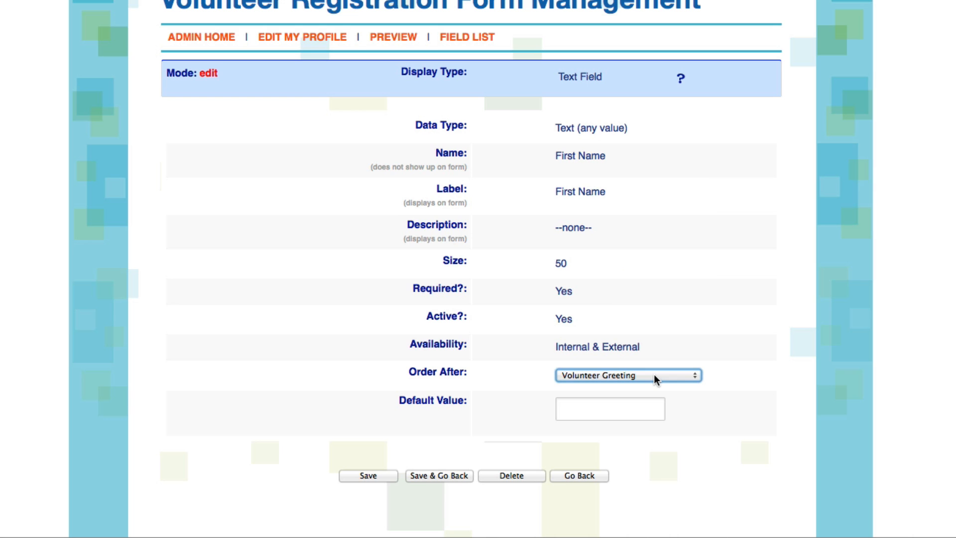
pyautogui.click(456, 474)
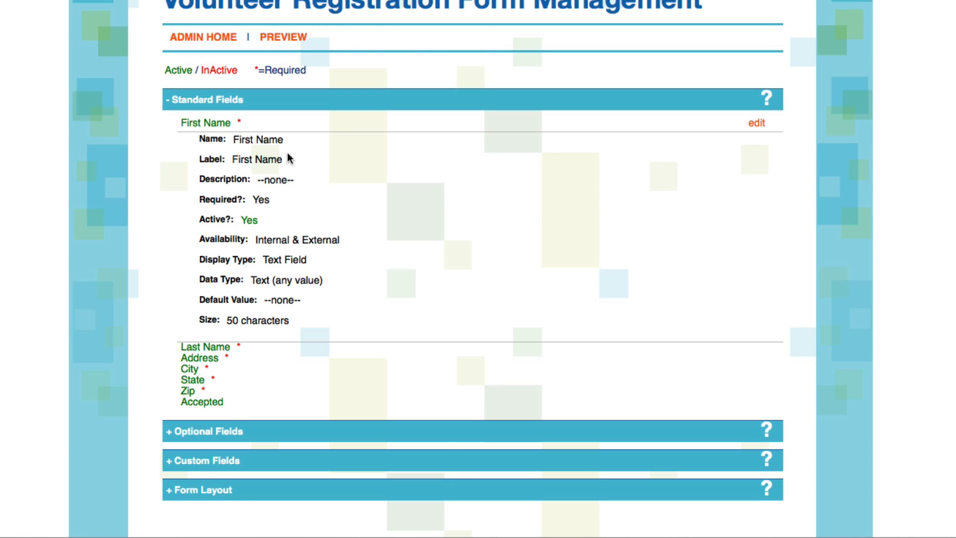
pyautogui.click(168, 100)
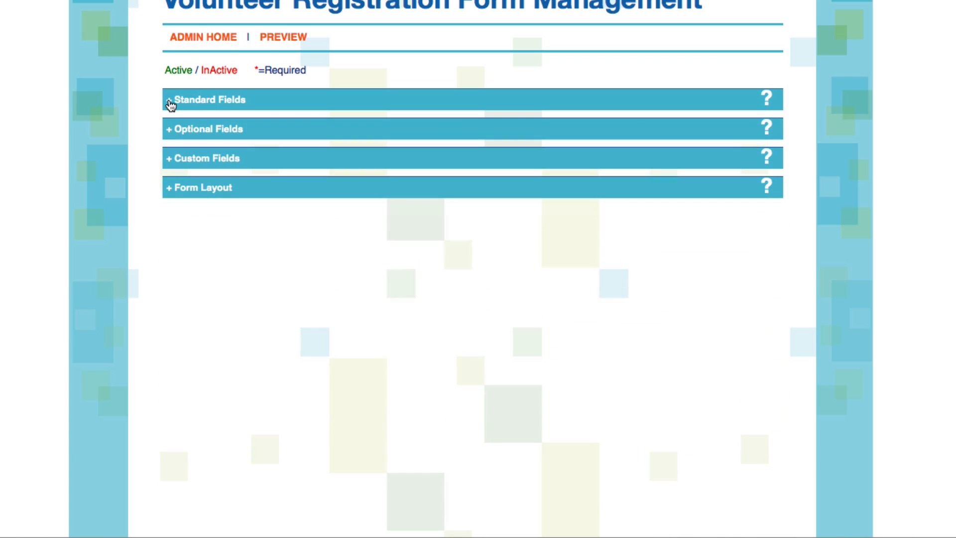
# Toggle the Email optional field inactive and active again, make it required, apply the changes and collapse the optional fields
pyautogui.click(170, 132)
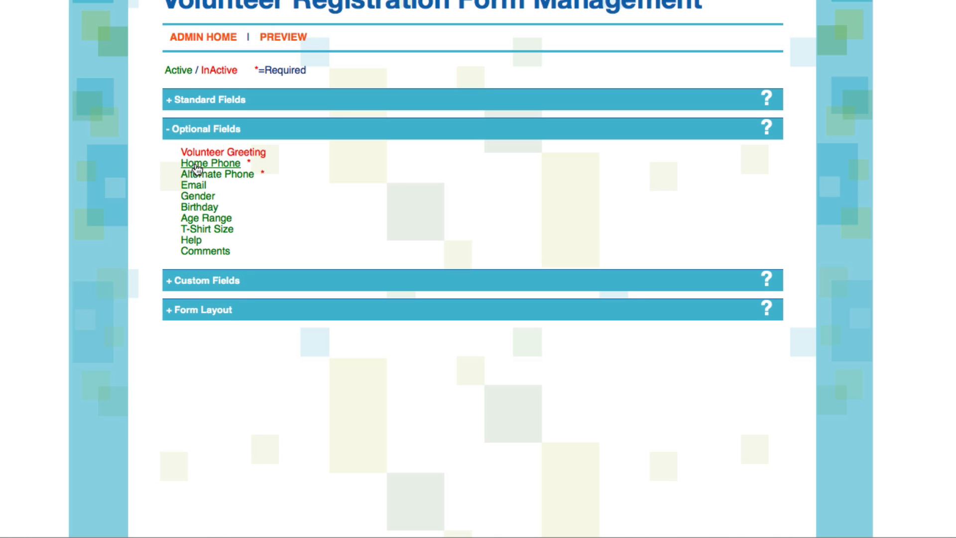
pyautogui.click(195, 185)
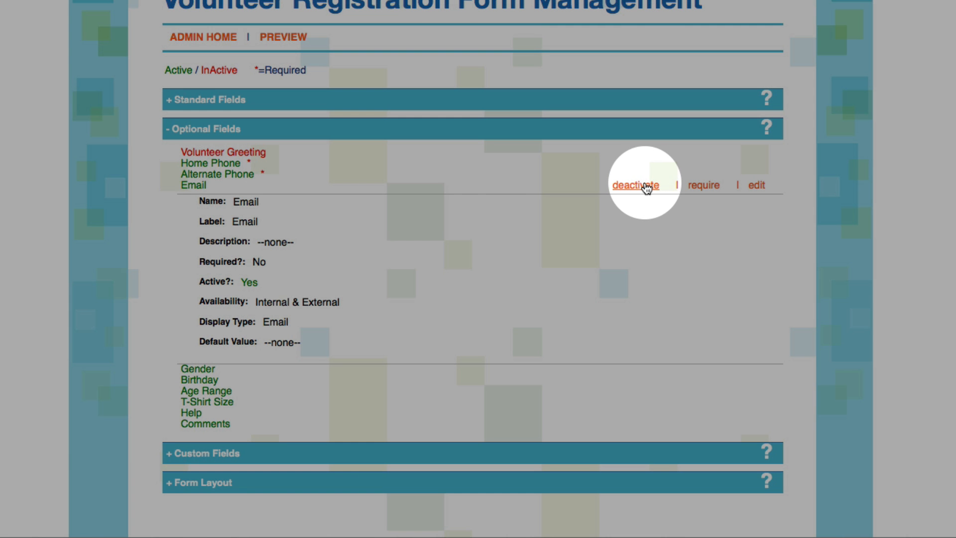
pyautogui.click(644, 186)
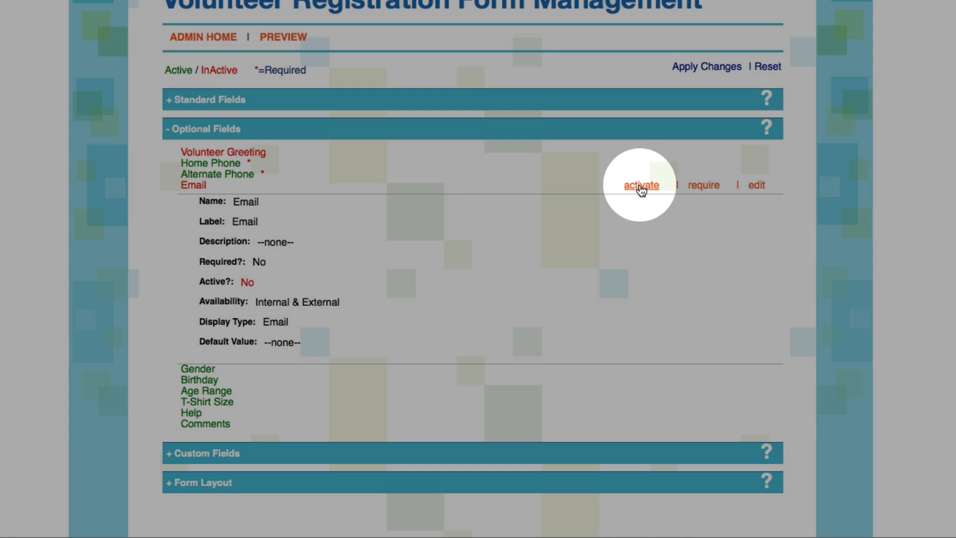
pyautogui.click(641, 187)
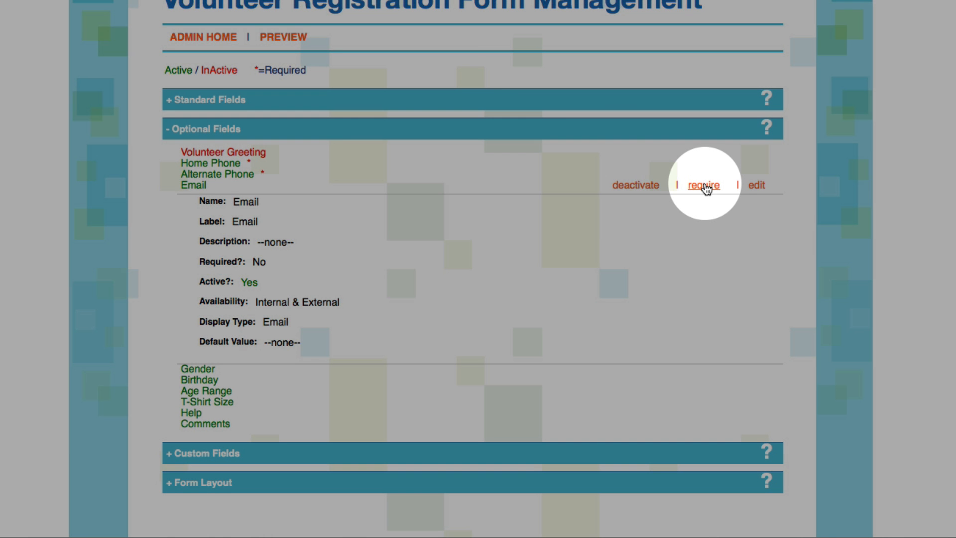
pyautogui.click(704, 185)
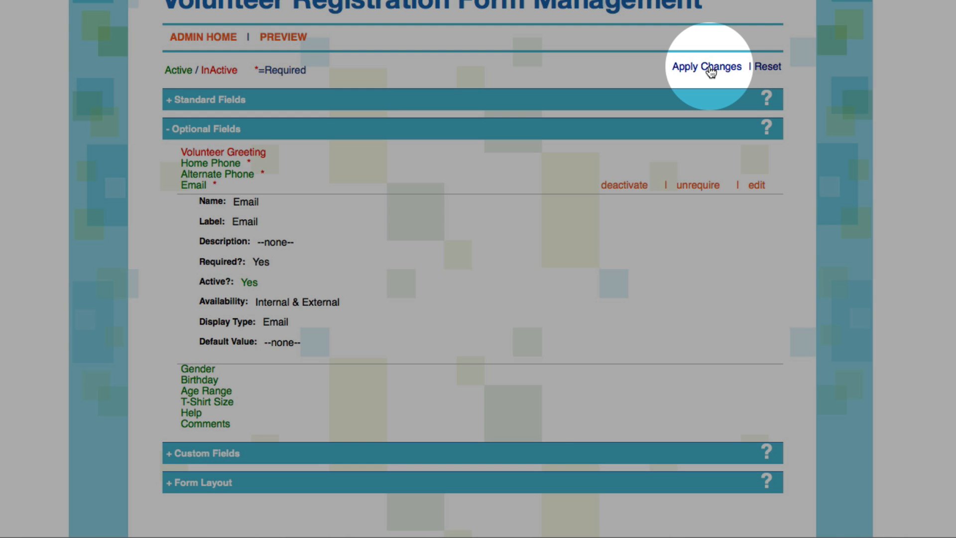
pyautogui.click(708, 67)
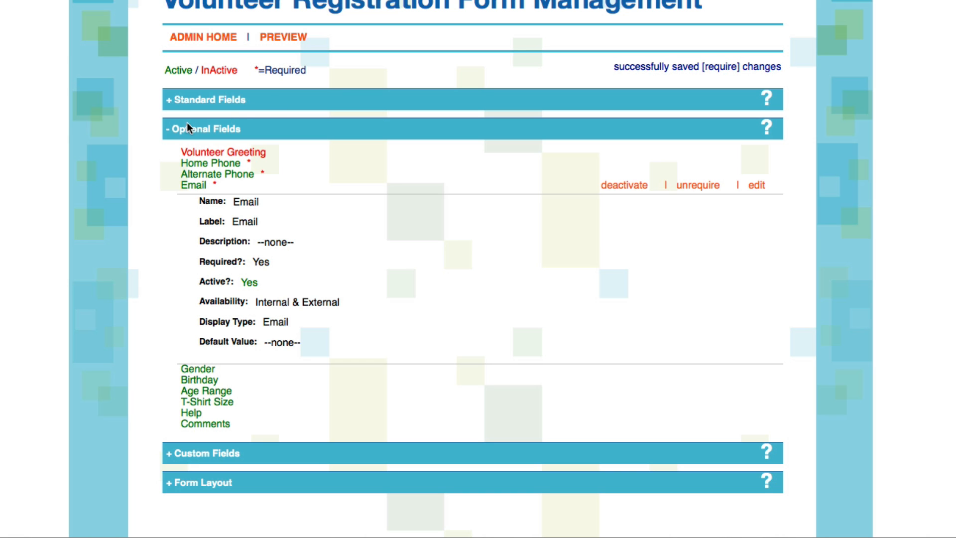
pyautogui.click(170, 130)
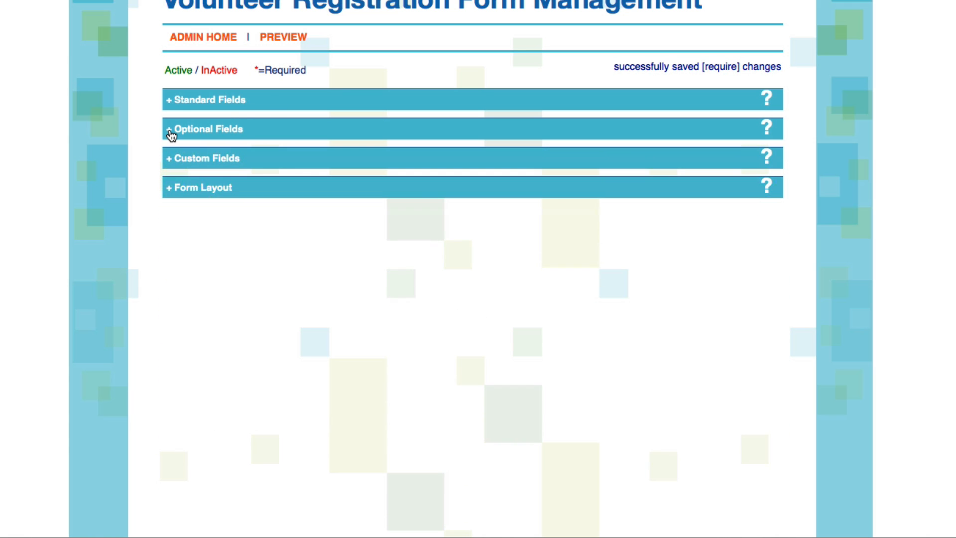
# Start adding a new custom field to the volunteer registration form and look through the available field types
pyautogui.click(169, 162)
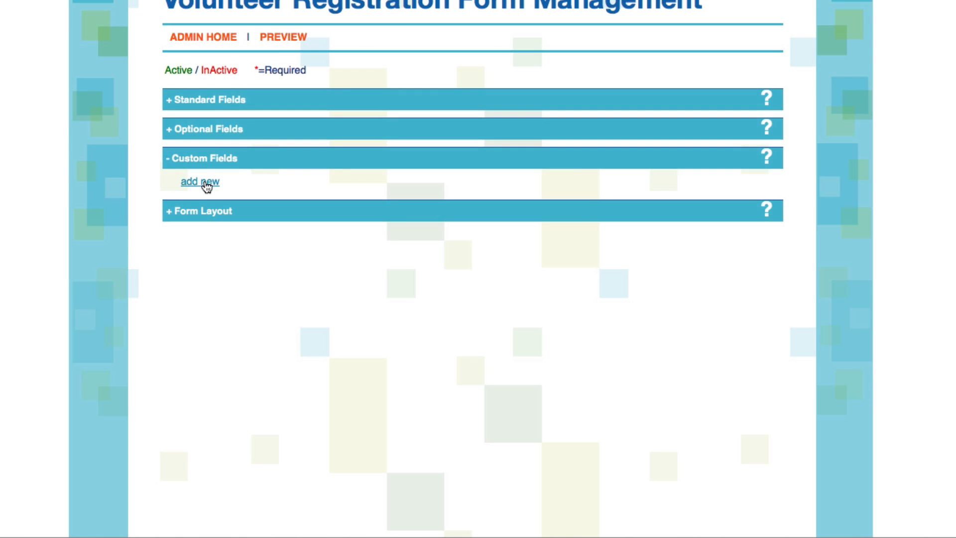
pyautogui.click(205, 182)
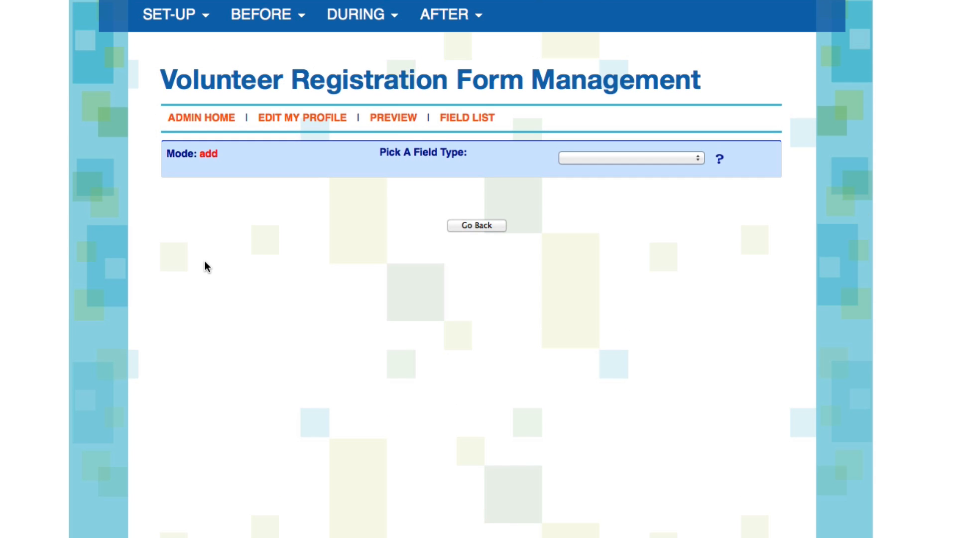
pyautogui.click(697, 158)
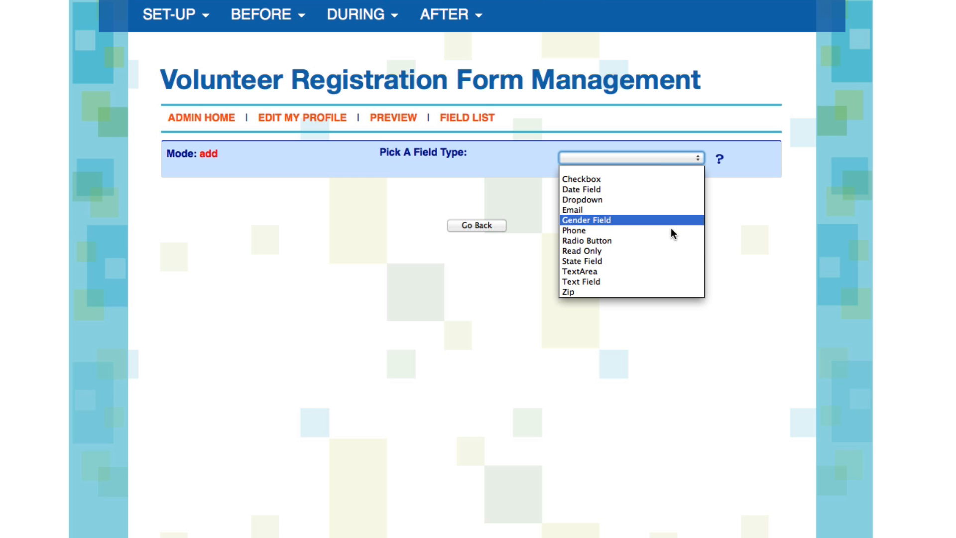
pyautogui.click(700, 158)
# Read through the help on field types and field settings, and close it
pyautogui.click(719, 161)
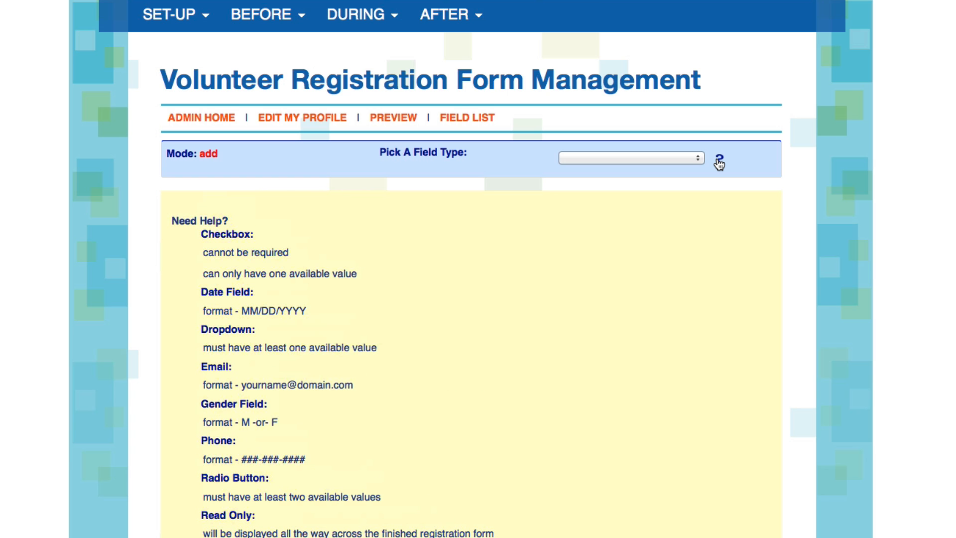
pyautogui.scroll(-5, 718, 162)
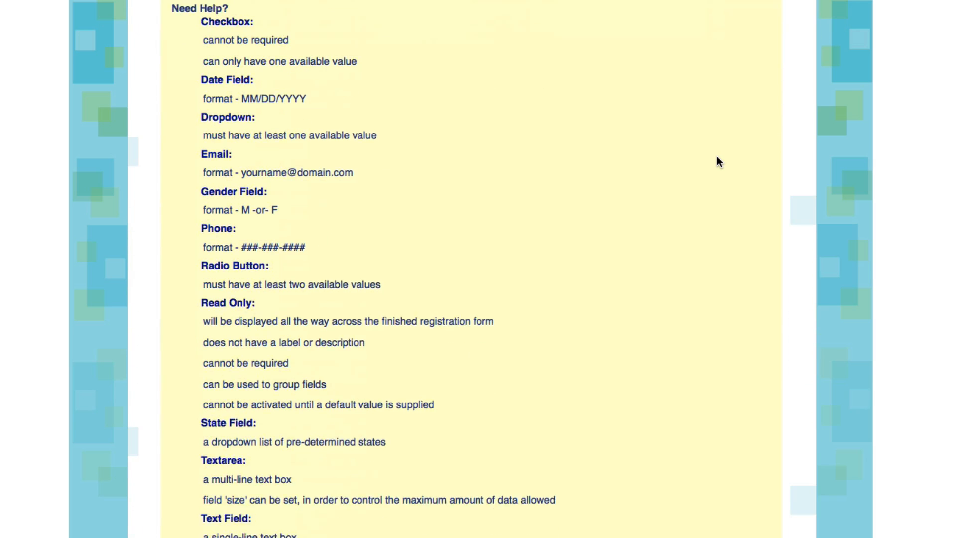
pyautogui.scroll(-8, 717, 156)
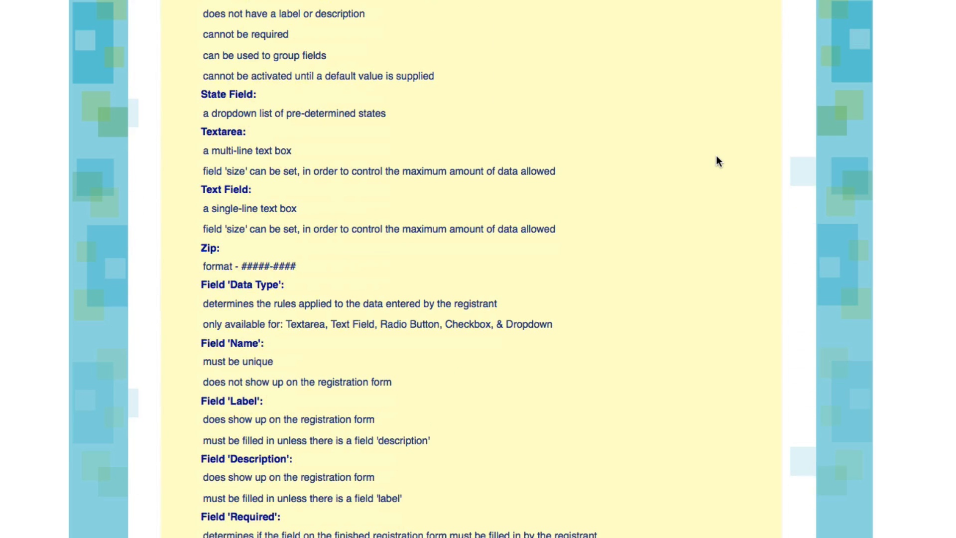
pyautogui.scroll(-10, 715, 157)
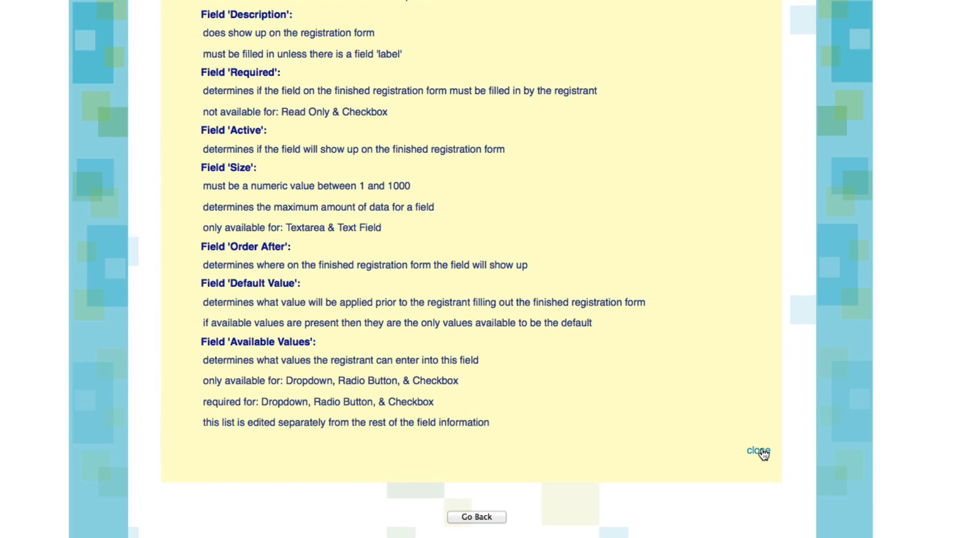
pyautogui.click(759, 451)
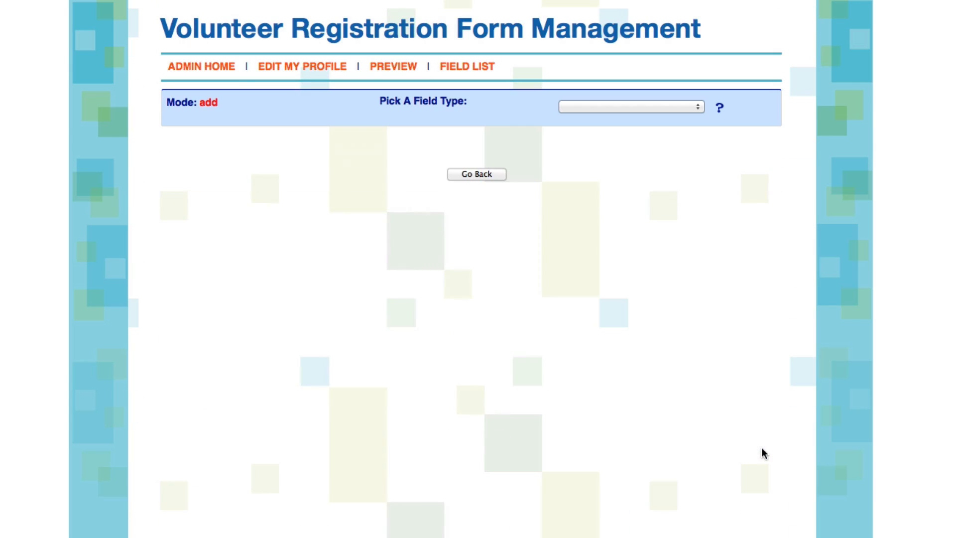
# Make it a Phone field with the name "Cell phone", the label "Cell Phone" and a sample phone number as the description
pyautogui.click(697, 109)
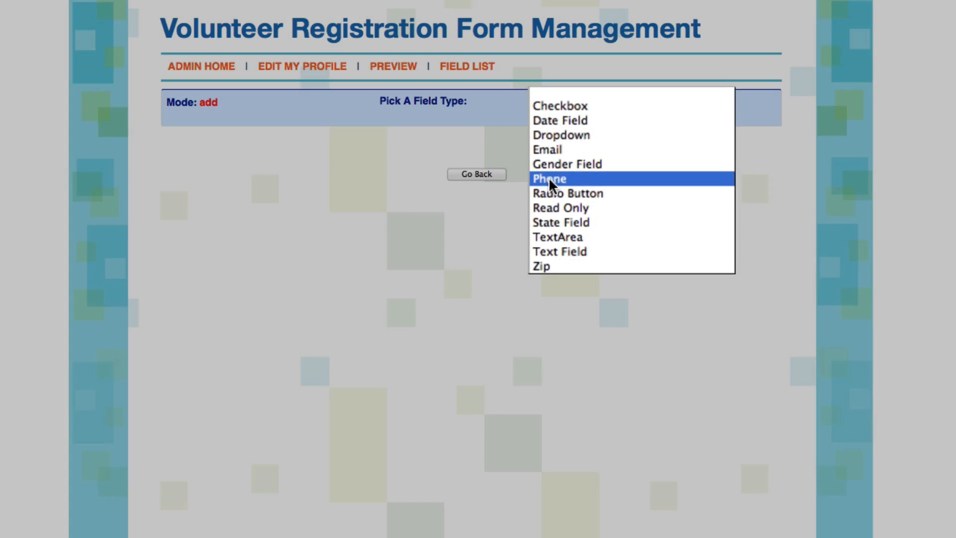
pyautogui.click(549, 177)
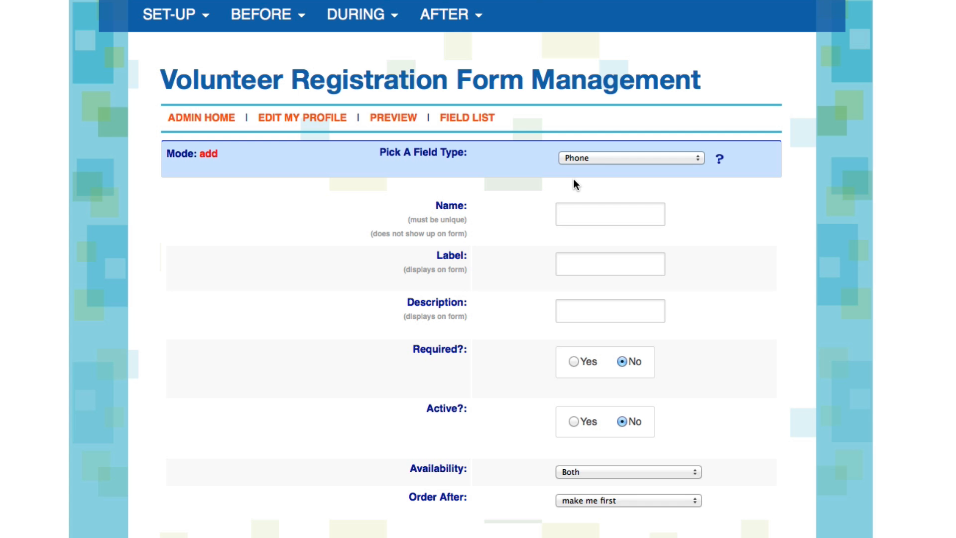
pyautogui.click(598, 214)
pyautogui.write('Cell phone')
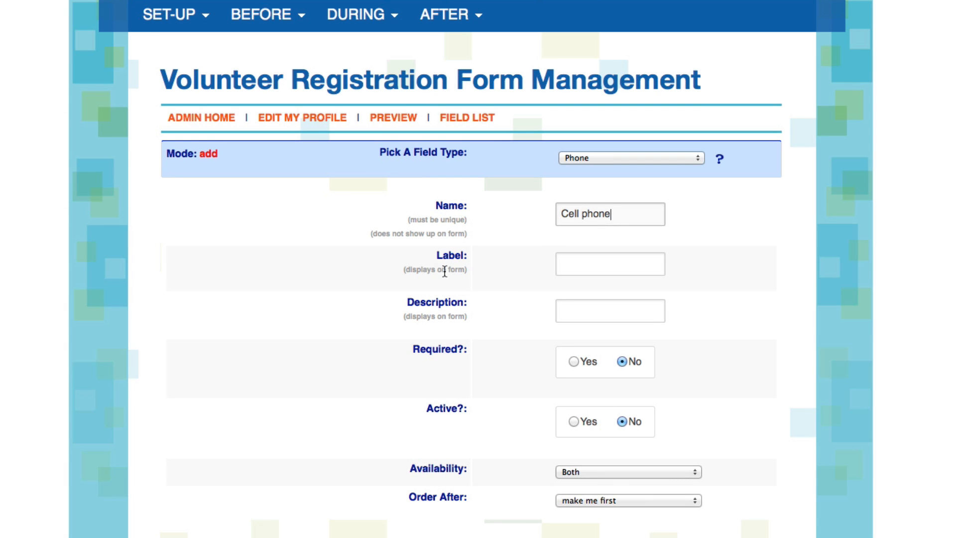
pyautogui.click(576, 267)
pyautogui.write('Ce')
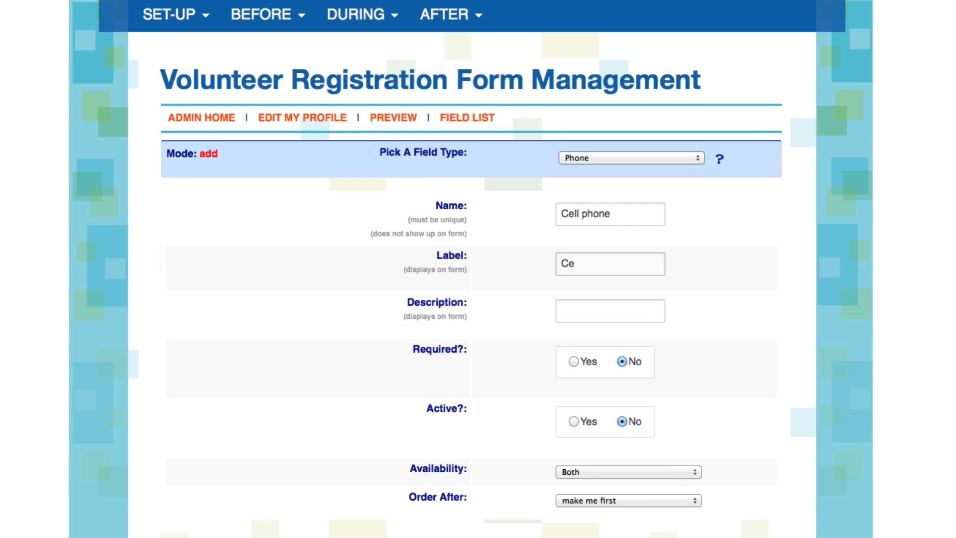
pyautogui.write('ll Phone')
pyautogui.click(564, 311)
pyautogui.write('555-')
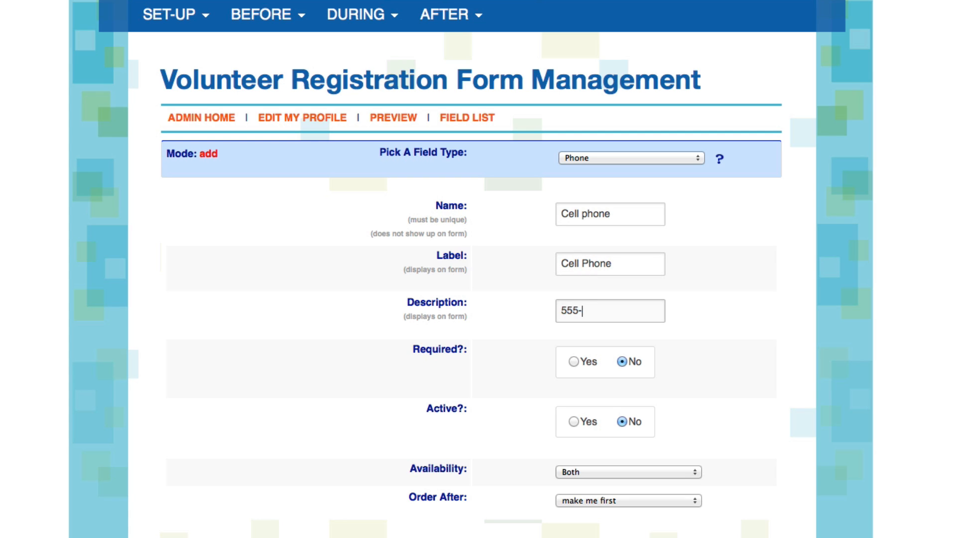
pyautogui.write('555-5555')
# Make the Cell phone field required and active, keep availability at Both, order it after Home Phone, and save back to the field list
pyautogui.scroll(-1, 579, 313)
pyautogui.scroll(-3, 578, 312)
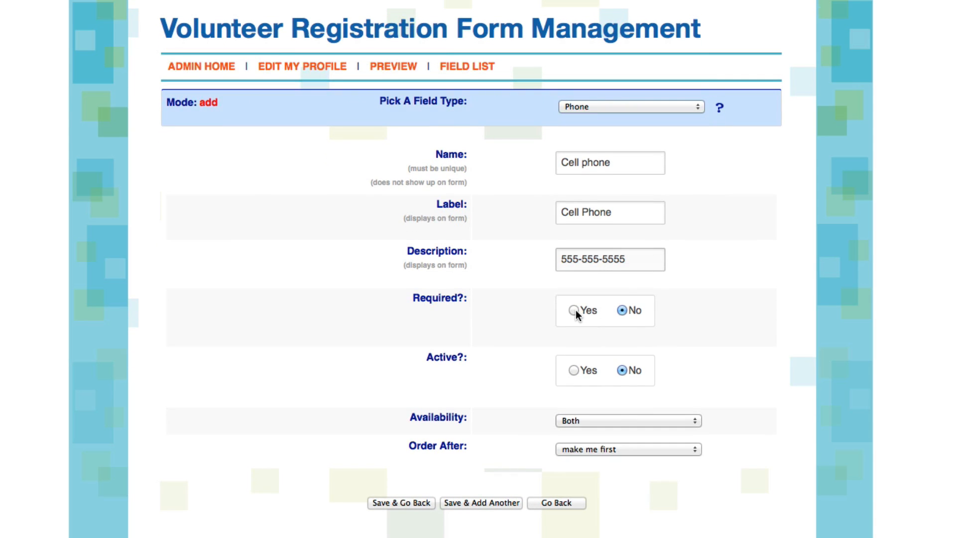
pyautogui.click(575, 310)
pyautogui.click(572, 369)
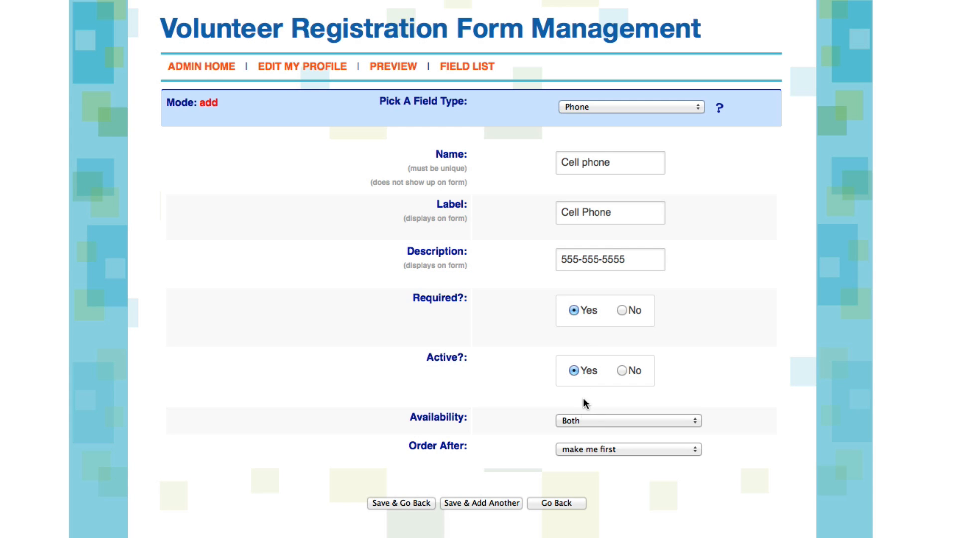
pyautogui.click(583, 419)
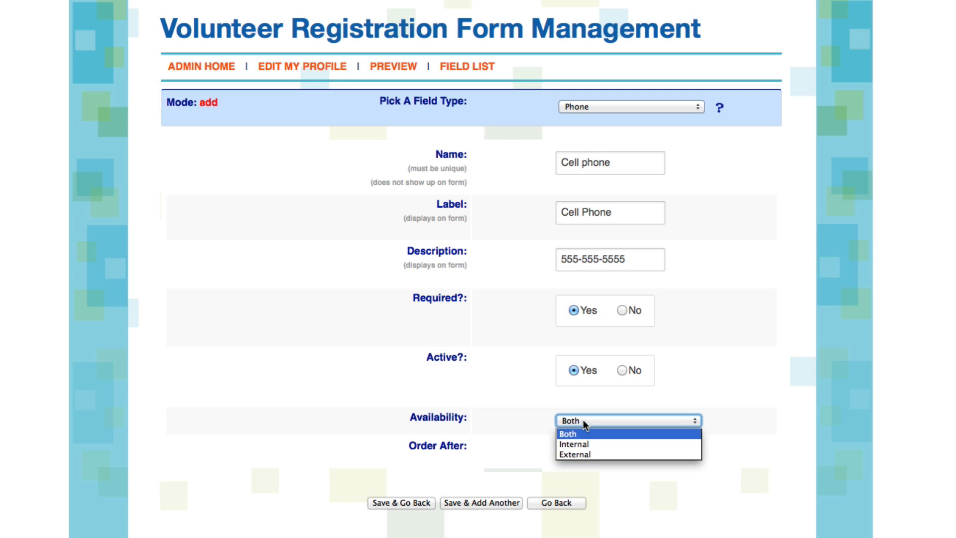
pyautogui.click(583, 419)
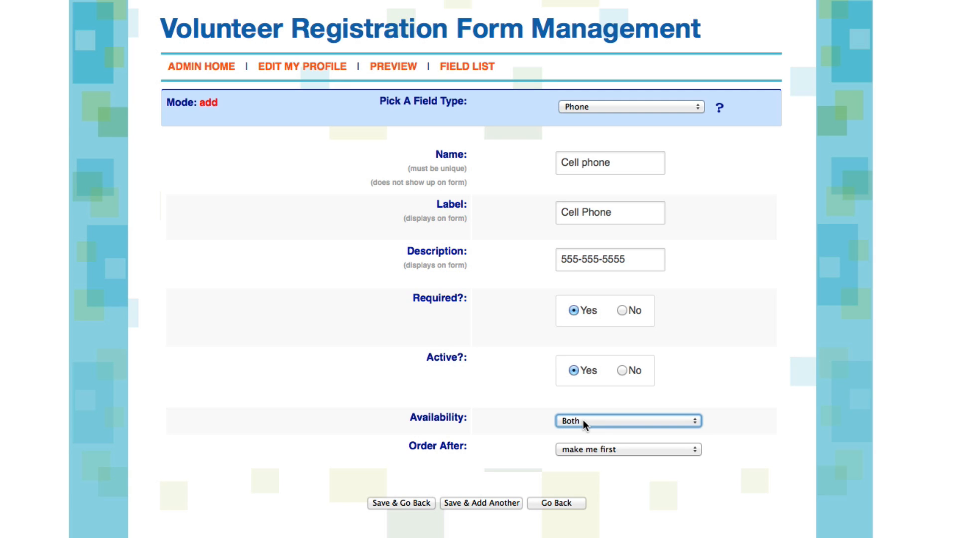
pyautogui.click(590, 450)
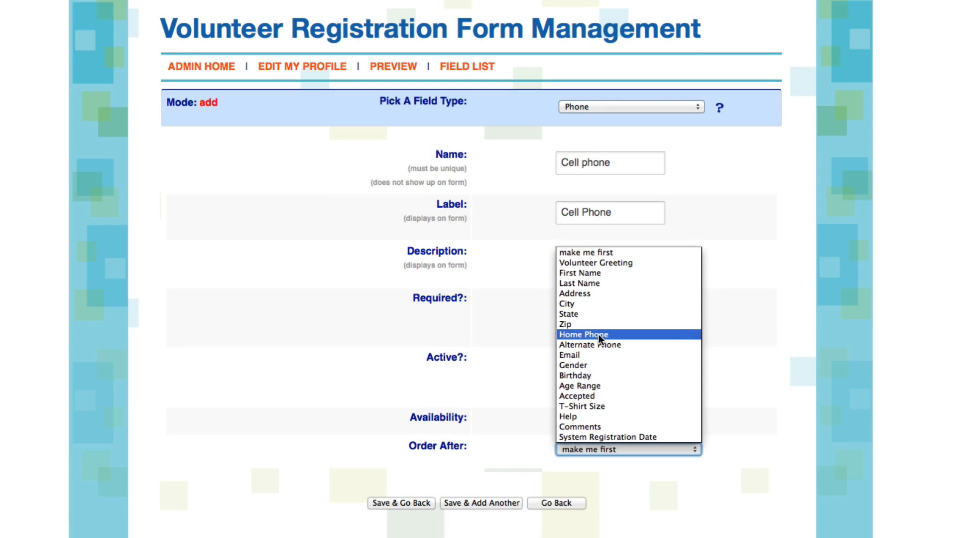
pyautogui.click(599, 334)
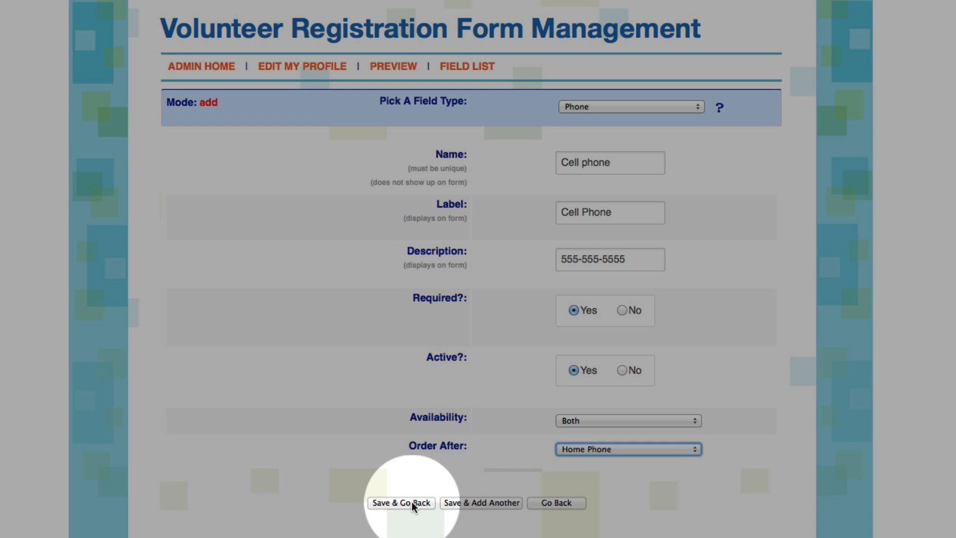
pyautogui.click(411, 501)
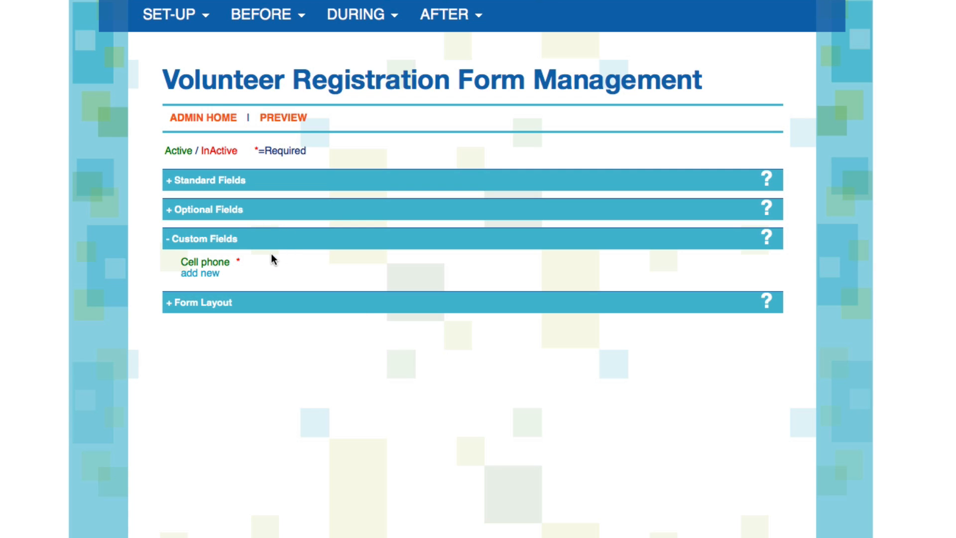
# Expand the form layout of the volunteer registration form
pyautogui.click(175, 303)
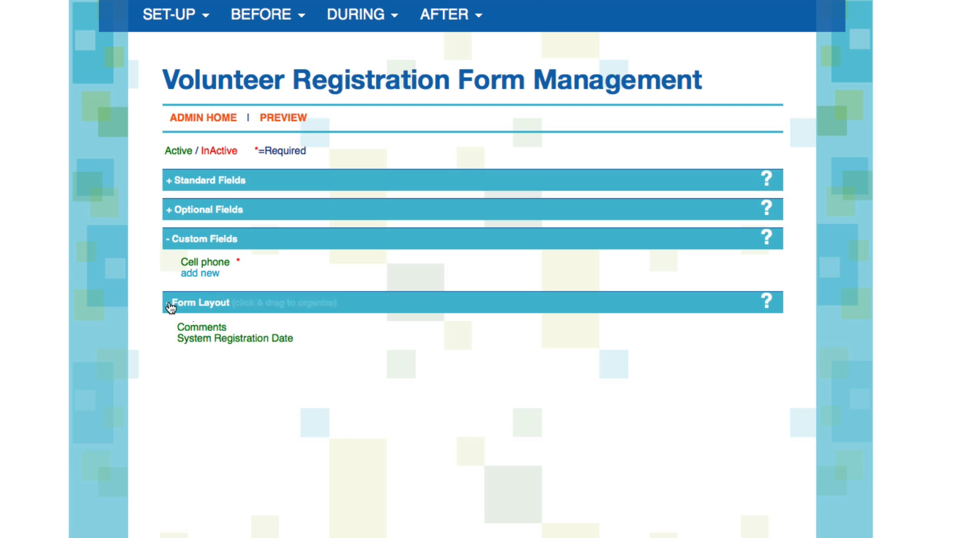